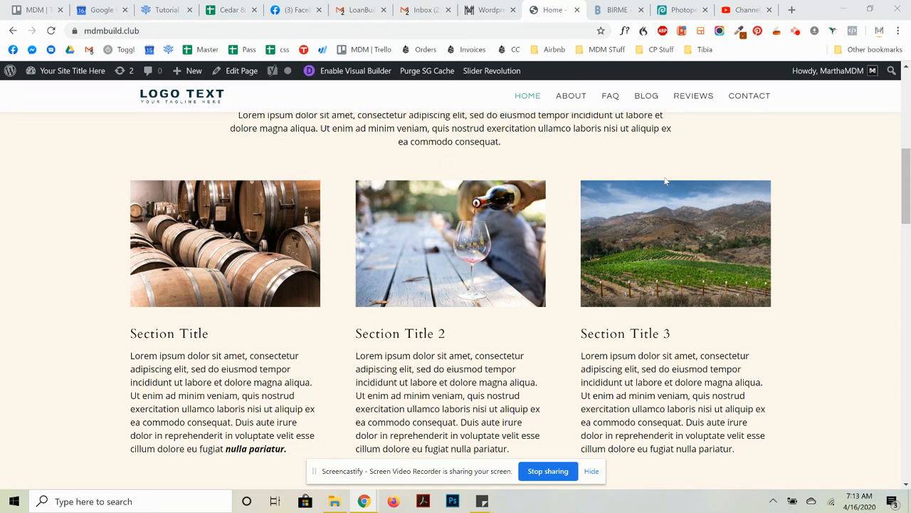
Save the vineyard image above Section Title 3 as P1090833.jpg in the Downloads folder on the desktop.
right_click(677, 247)
click(570, 305)
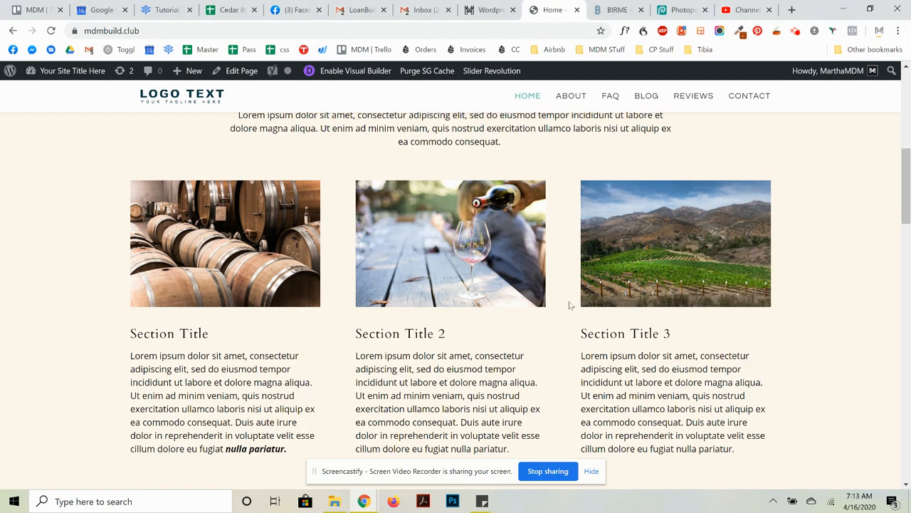
right_click(662, 212)
click(680, 236)
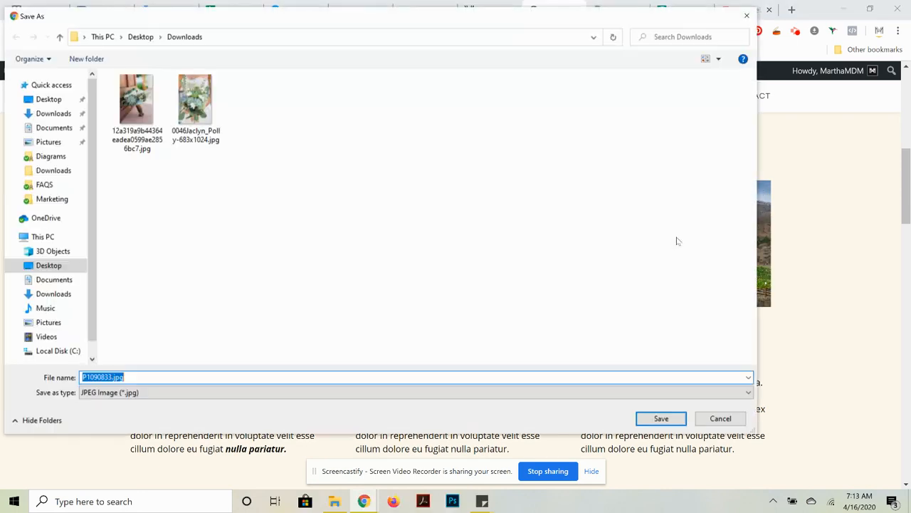
key(Return)
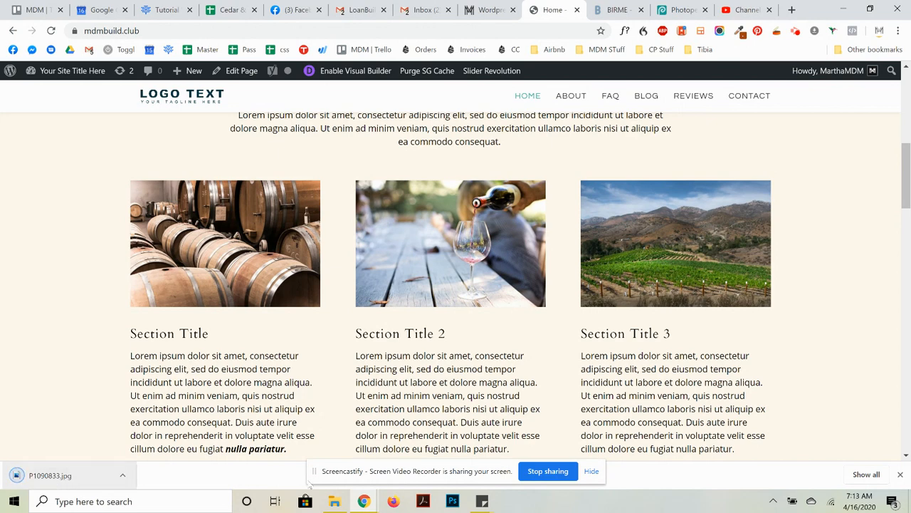
Open the properties of P1090833.jpg from the Downloads folder in File Explorer.
click(334, 501)
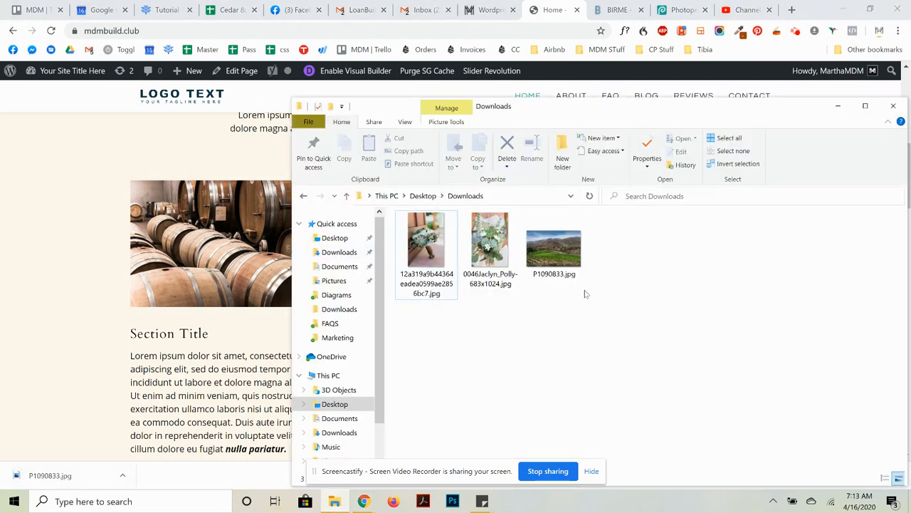
click(566, 245)
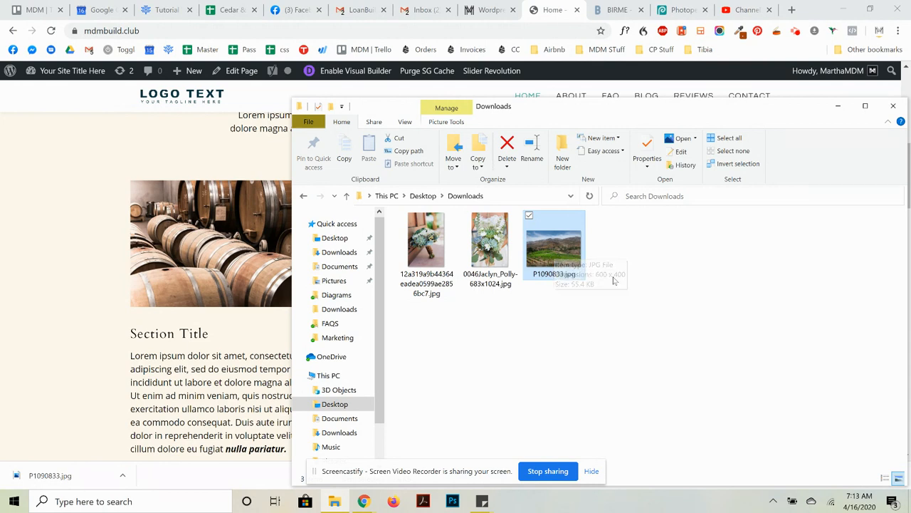
right_click(573, 258)
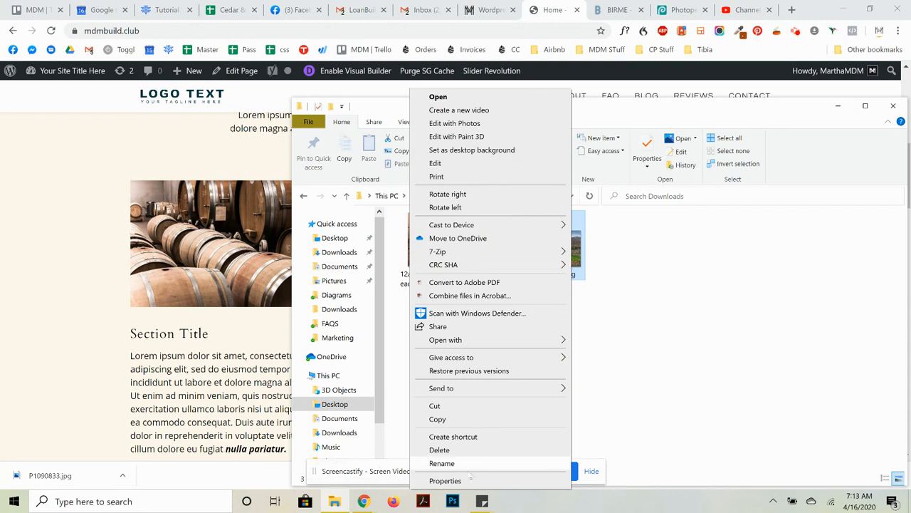
click(463, 481)
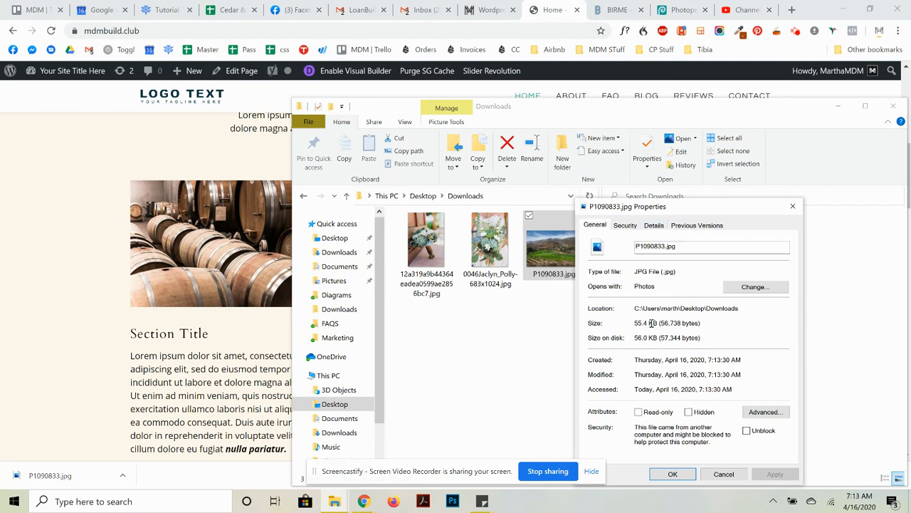
Check the image's width and height in its detailed file properties, and close the properties.
click(625, 225)
click(655, 225)
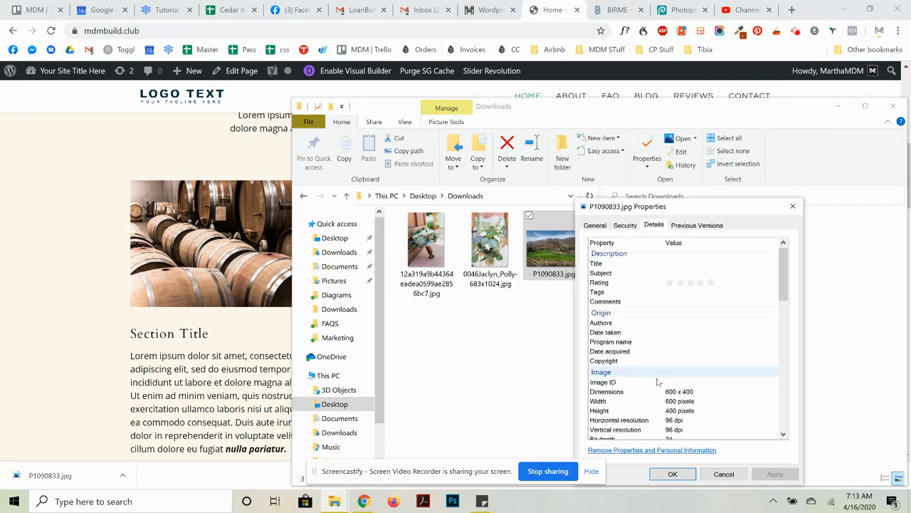
scroll(658, 382, down, 2)
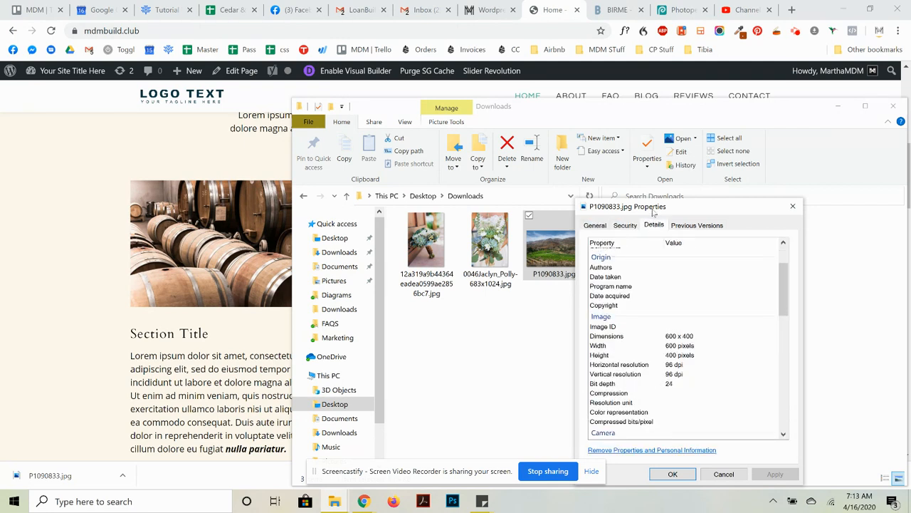
drag(653, 212, 653, 204)
click(596, 329)
click(596, 338)
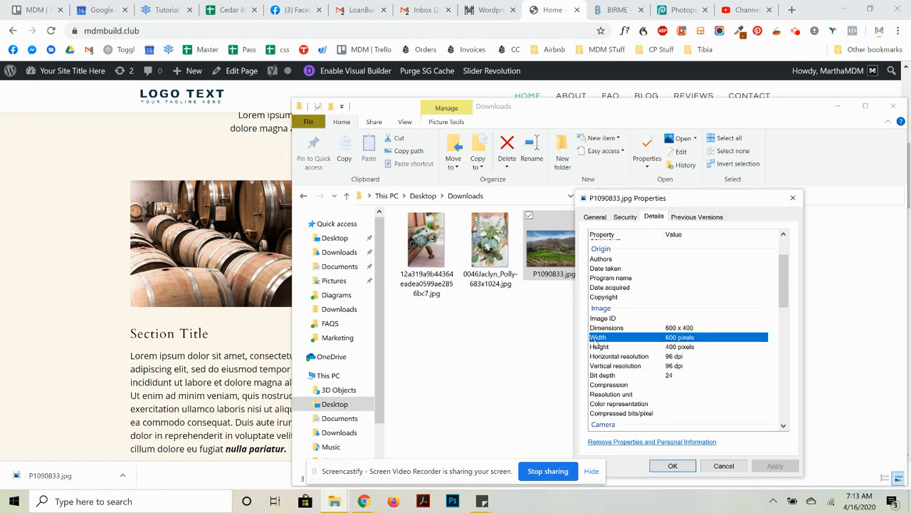
click(597, 356)
click(685, 338)
click(685, 348)
click(790, 199)
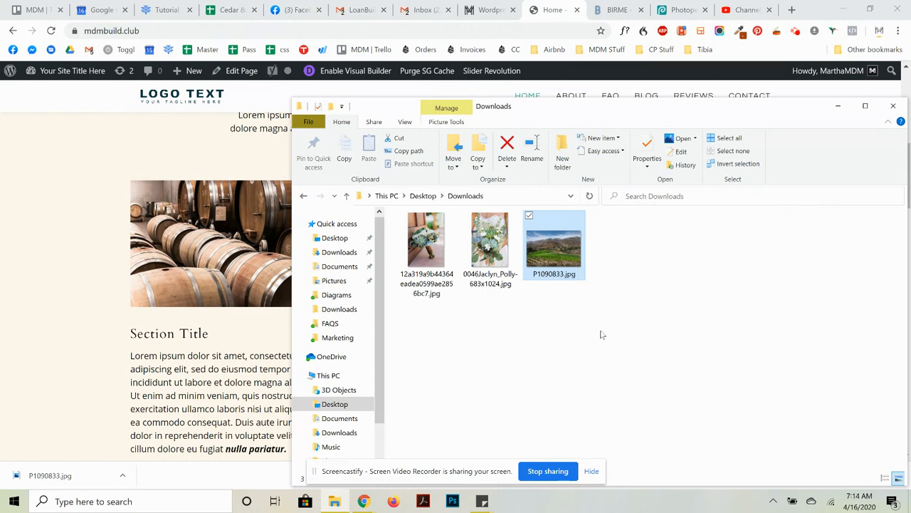
Switch to the Birme image resizer and set the target size to 600 px wide by 400 px high.
click(619, 9)
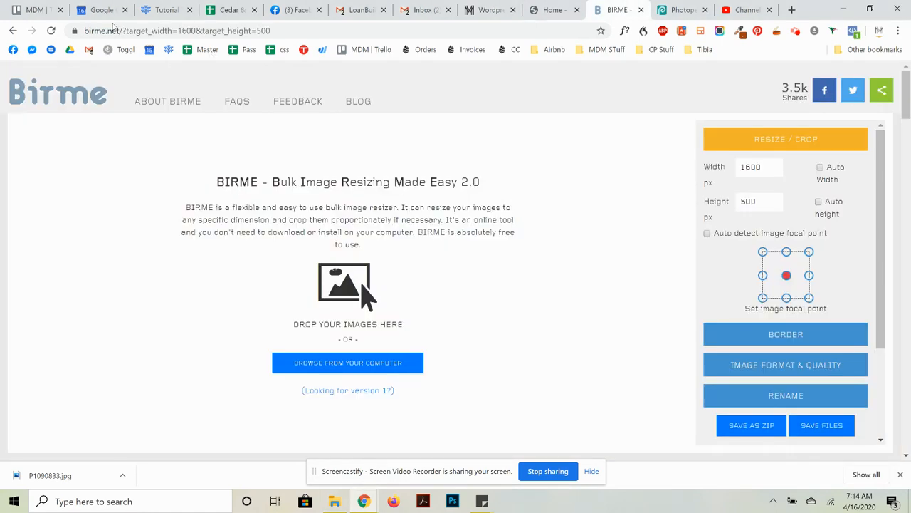
drag(121, 26, 84, 32)
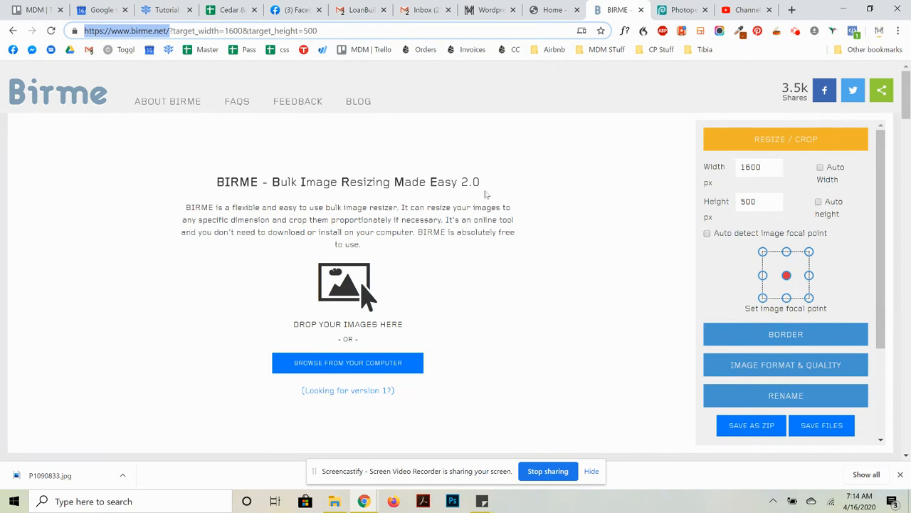
click(774, 169)
double_click(756, 165)
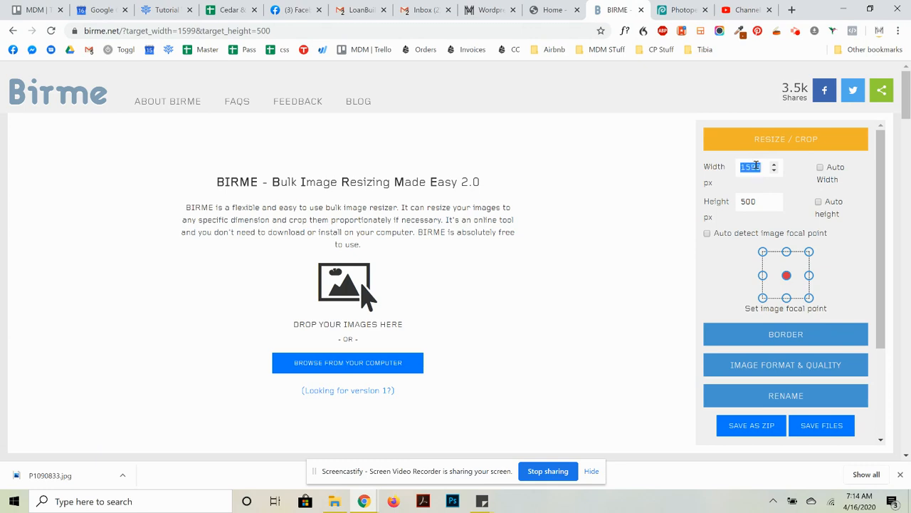
text(600)
double_click(754, 203)
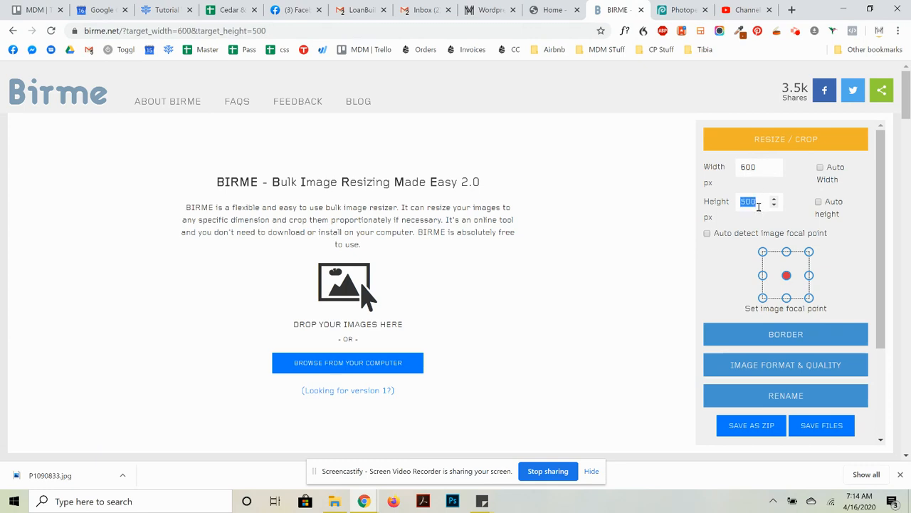
text(400)
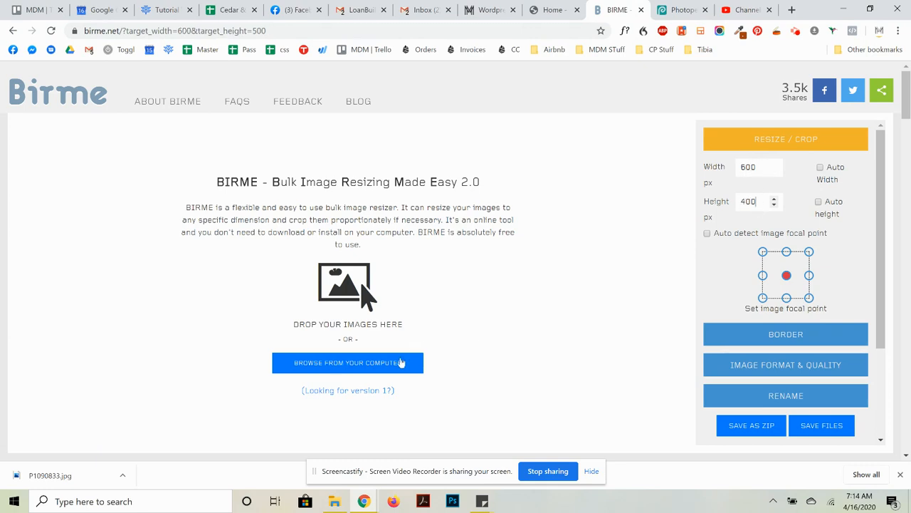
Load the two portrait bouquet photos from the desktop's Downloads folder into the resizer.
click(323, 364)
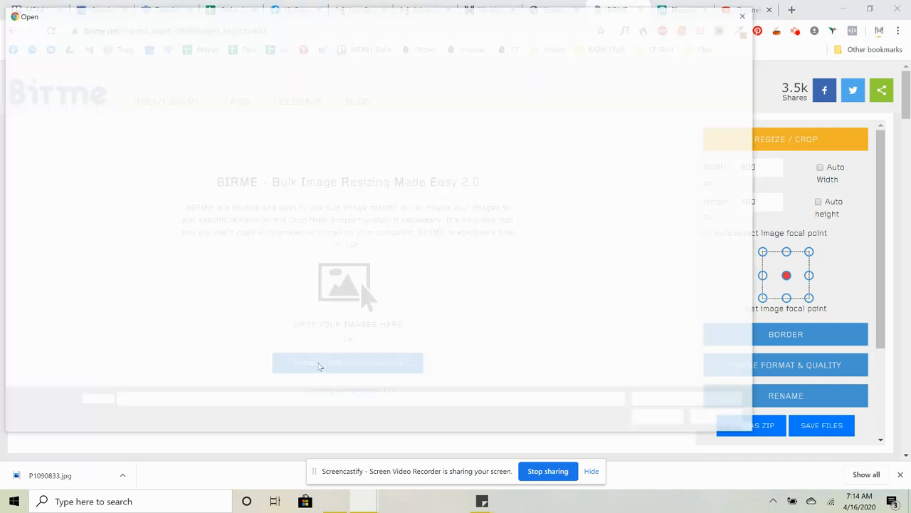
click(49, 99)
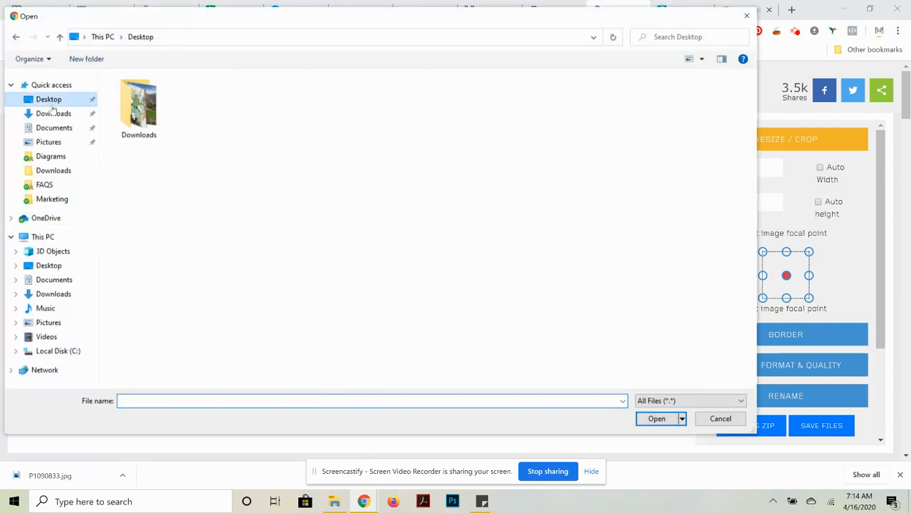
double_click(142, 102)
click(192, 104)
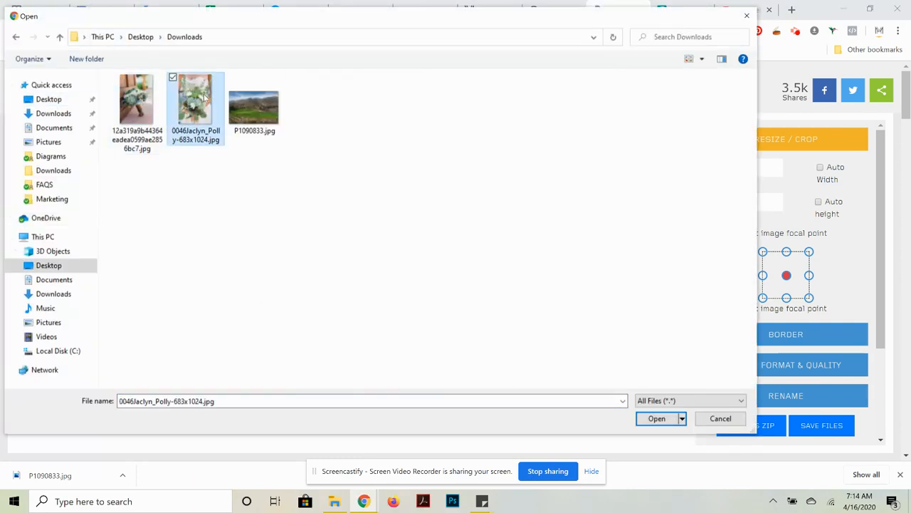
ctrl+click(144, 94)
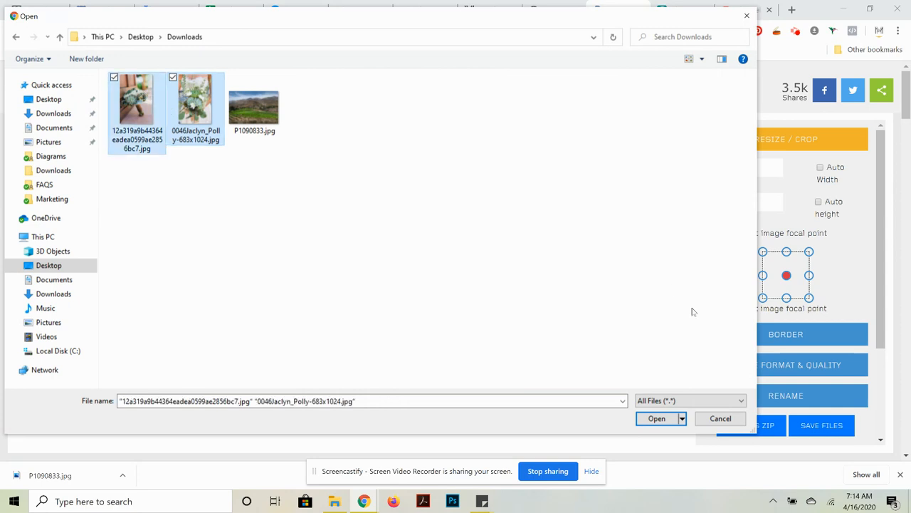
click(657, 419)
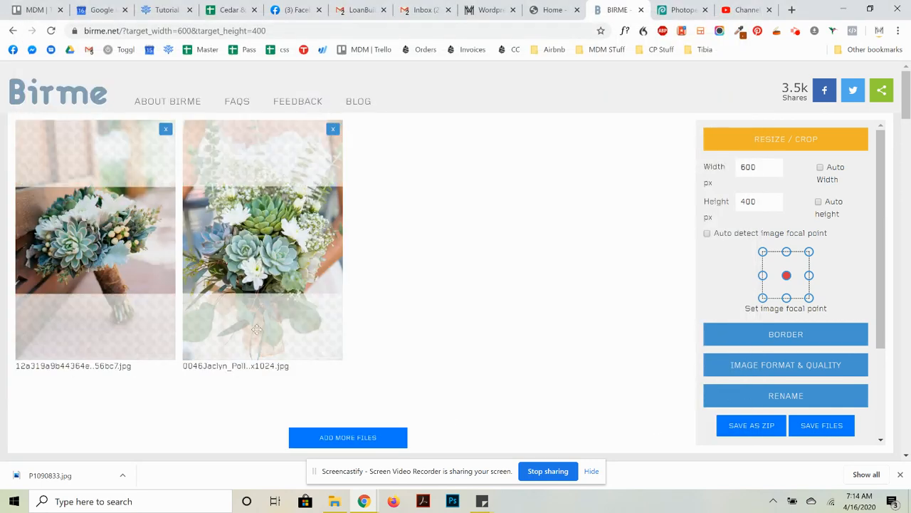
Shift the first bouquet photo's crop area slightly upward and save both resized images as separate files.
mouse_move(79, 227)
mouse_down()
mouse_move(81, 249)
mouse_move(84, 223)
mouse_up()
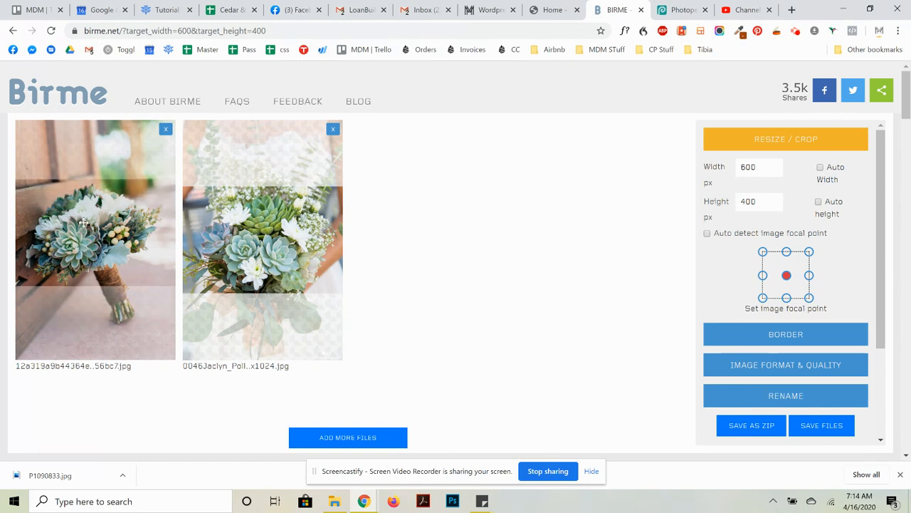
drag(245, 236, 267, 249)
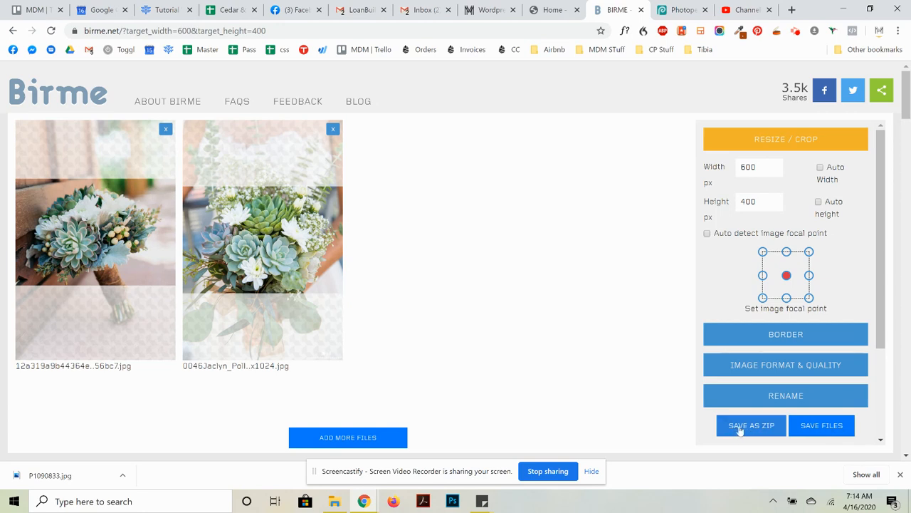
click(822, 427)
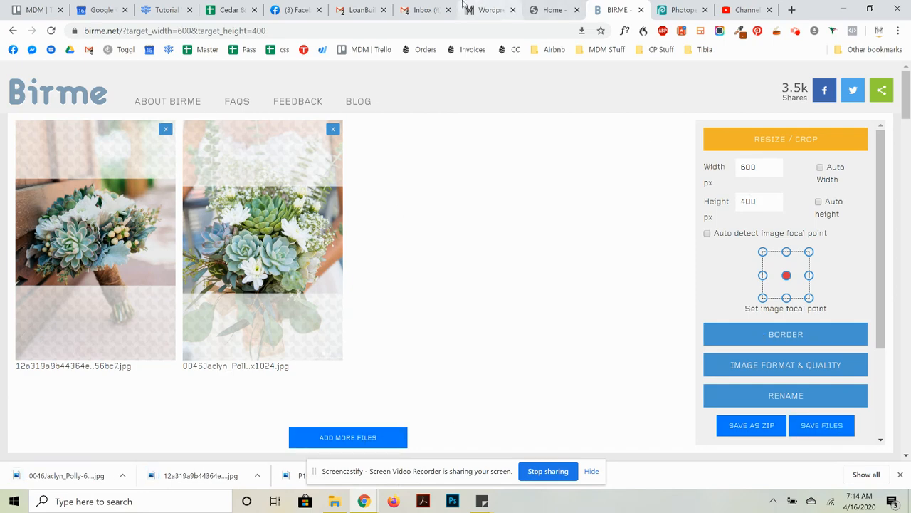
Return to the mdmbuild.club home page and enable the Visual Builder, hiding the screen-sharing notice.
click(551, 7)
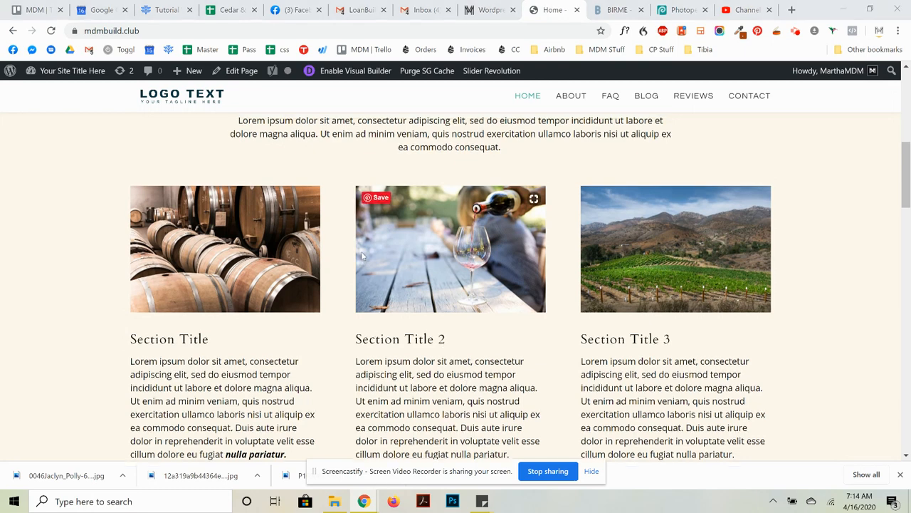
scroll(362, 258, up, 4)
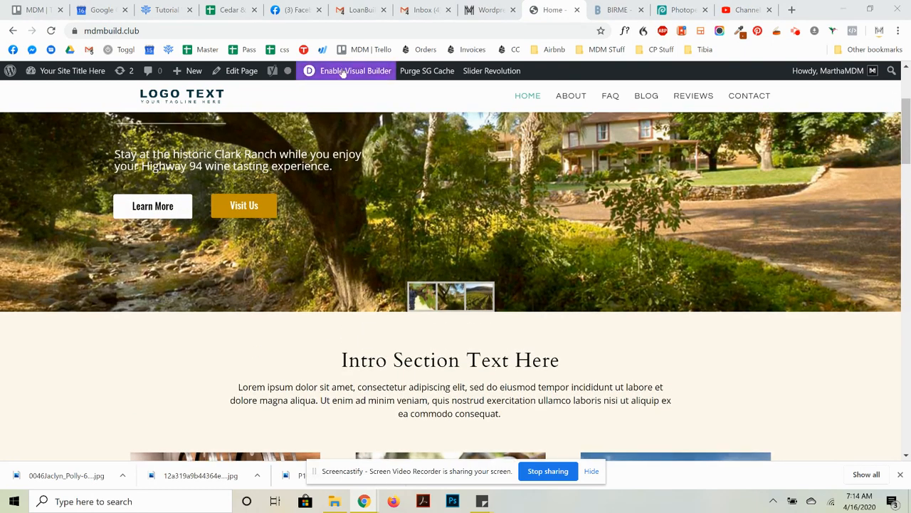
click(344, 73)
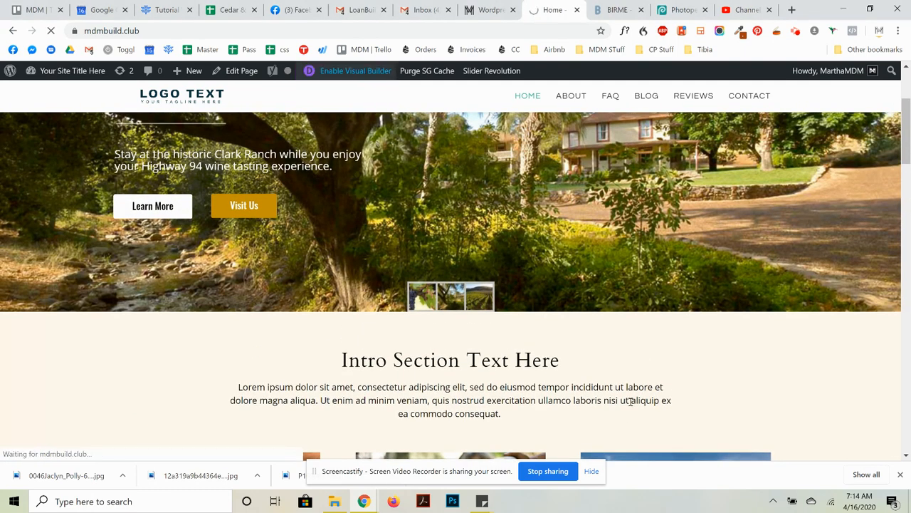
click(592, 471)
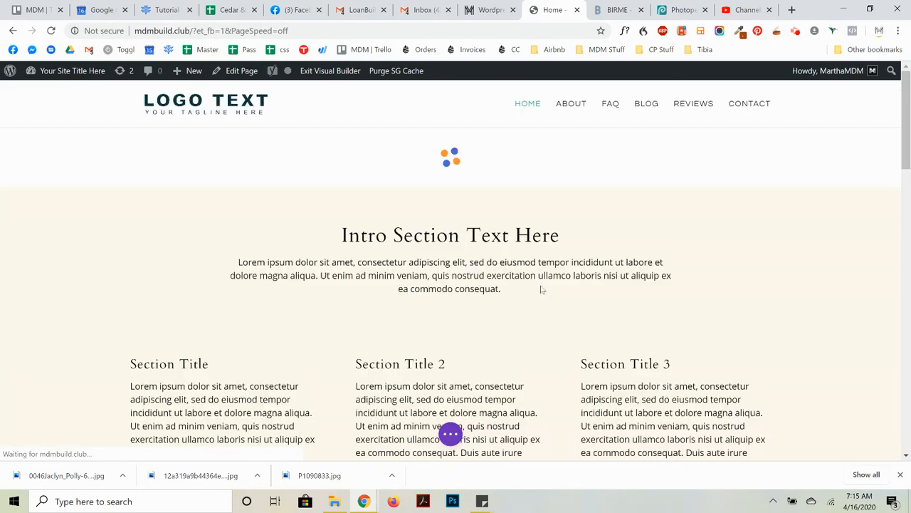
Open the settings of the Section Title 2 blurb and bring up the file upload for replacing its image.
scroll(541, 289, down, 6)
scroll(541, 289, down, 6)
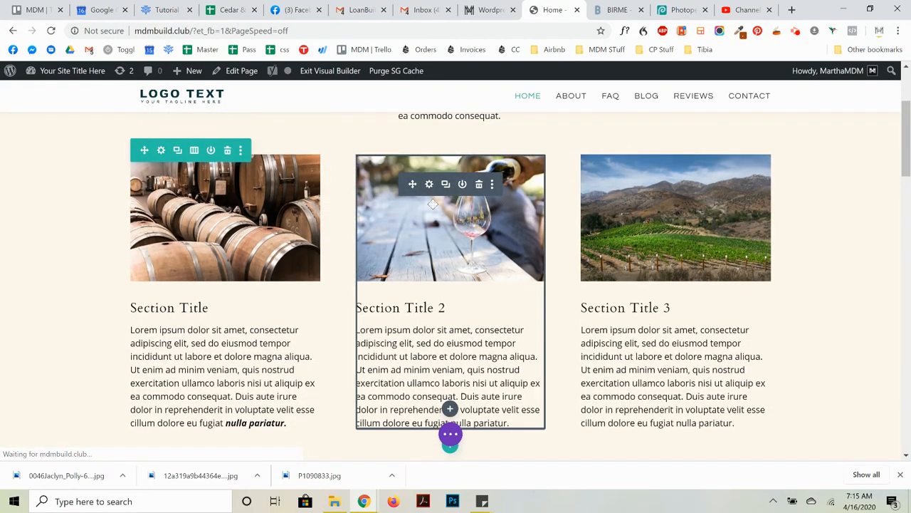
click(430, 184)
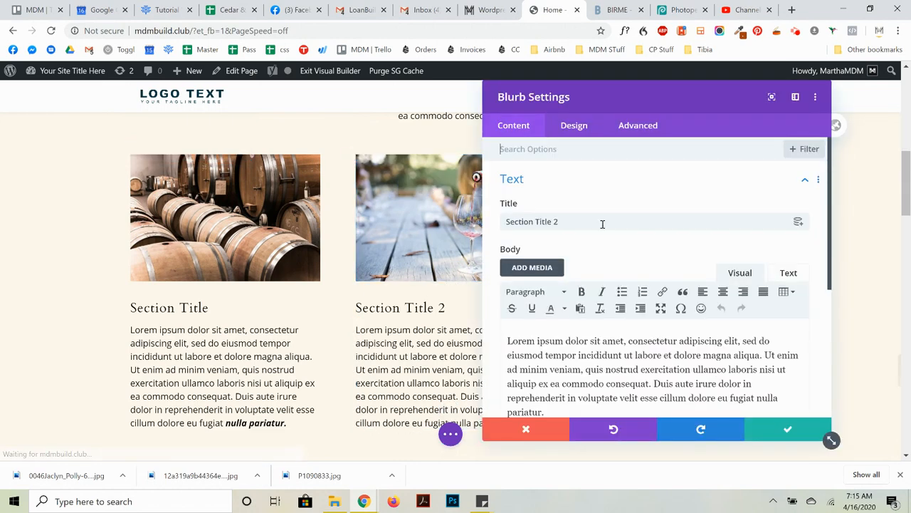
scroll(602, 224, down, 3)
click(567, 325)
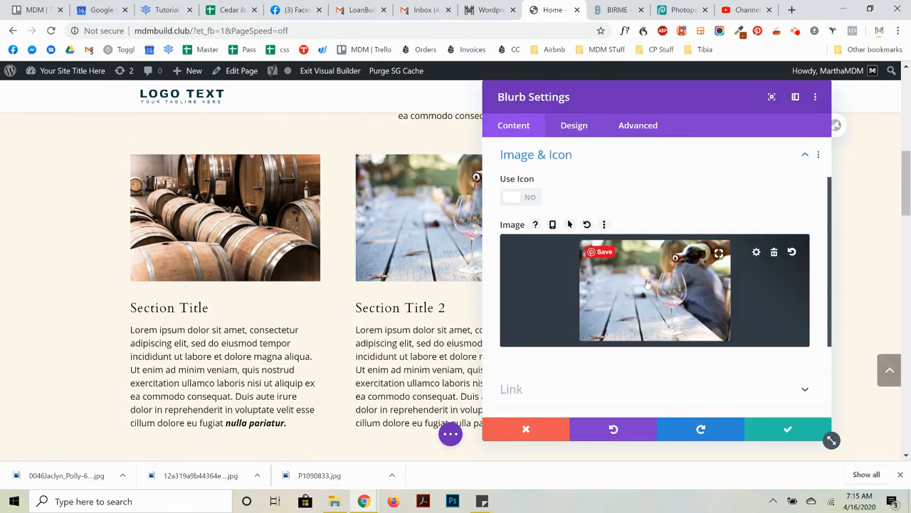
click(646, 284)
click(169, 121)
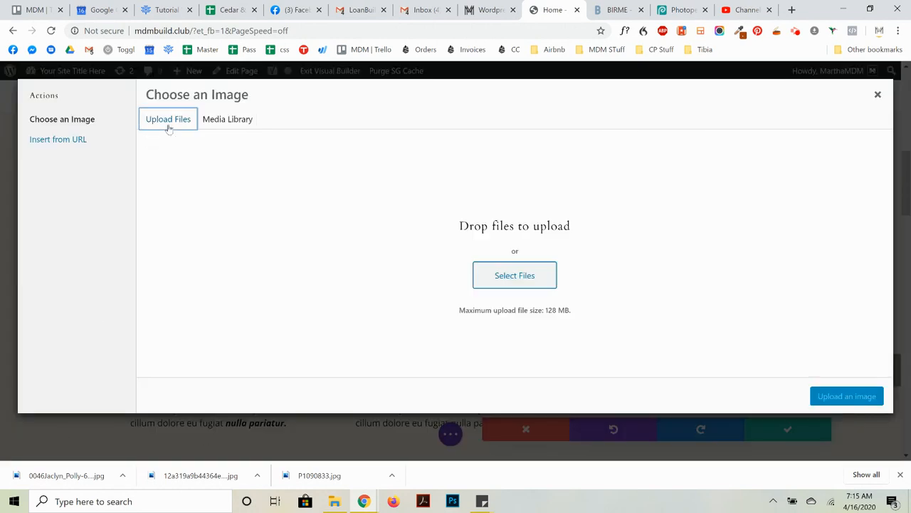
Upload the cropped and the original versions of the second bouquet photo to the media library, and select the original.
click(510, 285)
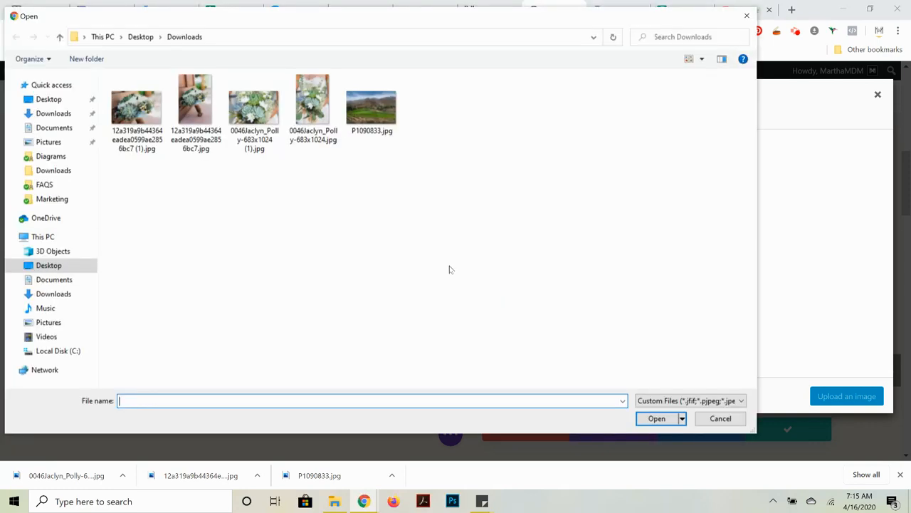
click(239, 117)
ctrl+click(319, 100)
key(Return)
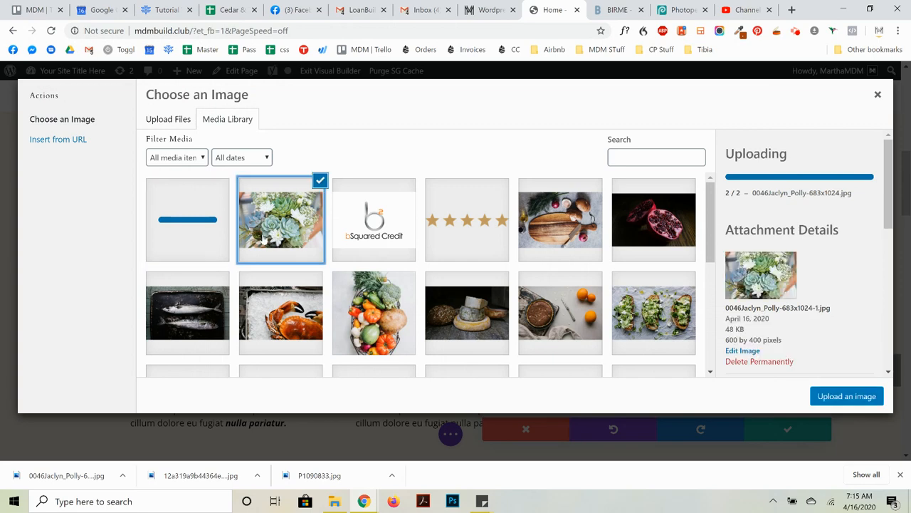
click(199, 231)
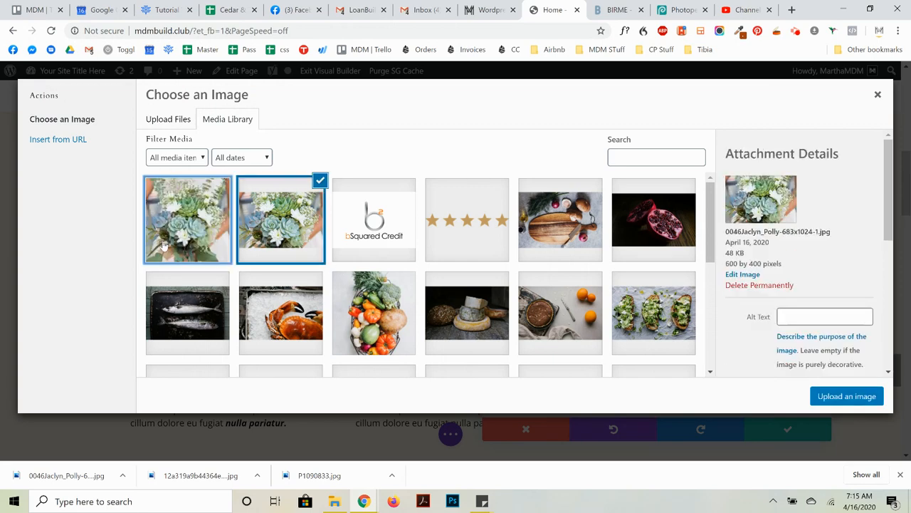
Apply the uncropped portrait bouquet photo to the Section Title 2 blurb, save its settings, and compare its height with the neighbouring blurbs.
click(846, 396)
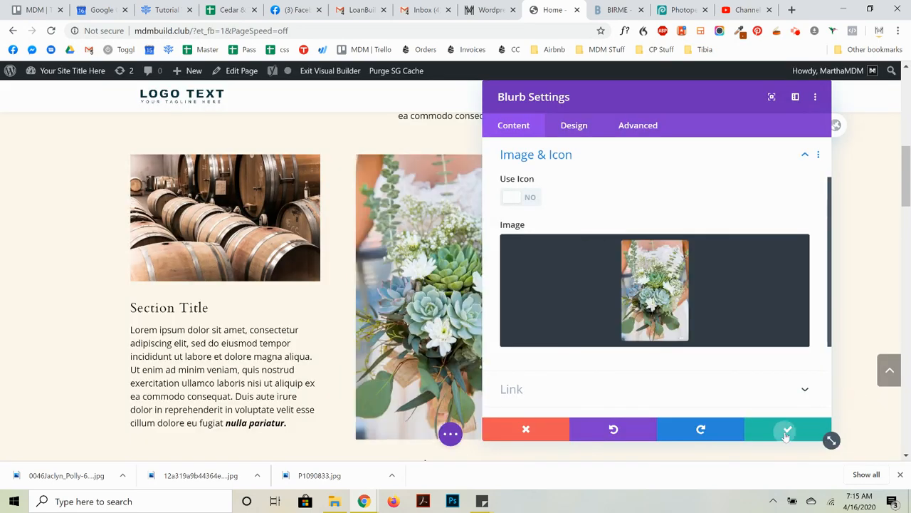
click(785, 429)
scroll(456, 292, down, 2)
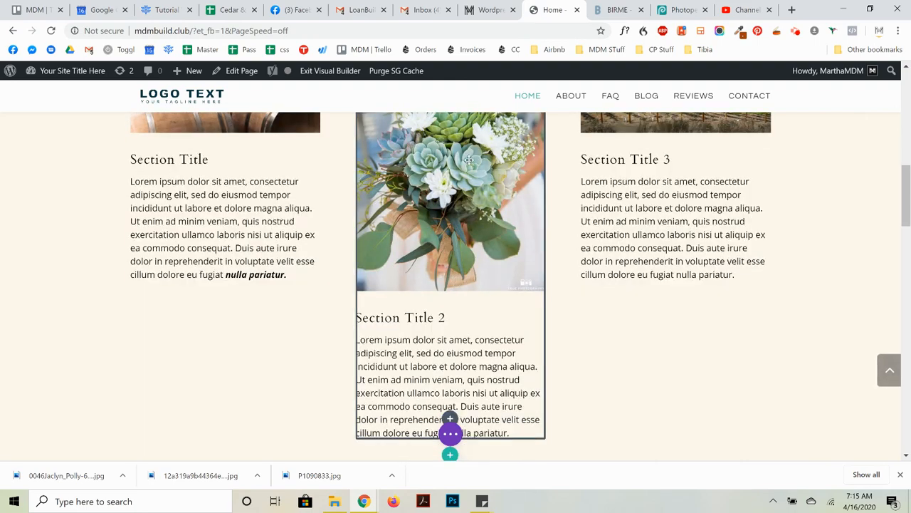
scroll(460, 356, up, 2)
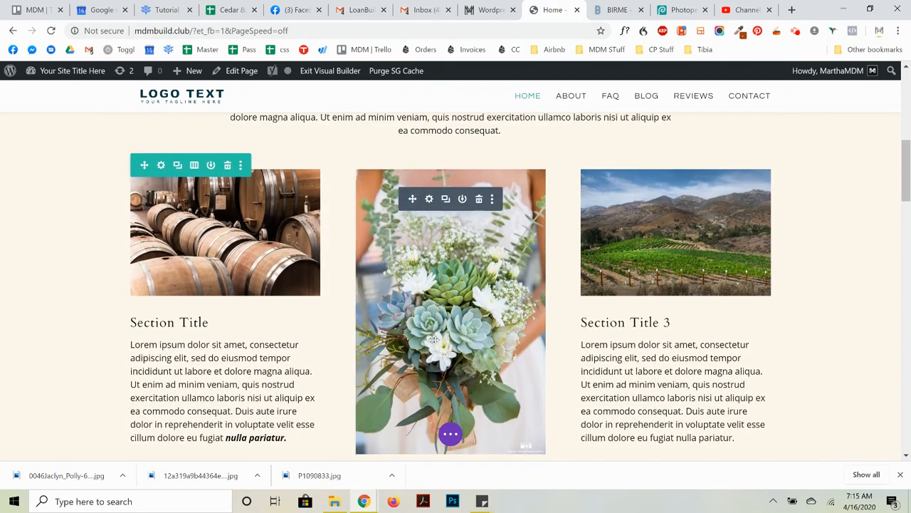
Replace the Section Title 2 blurb's image with the cropped 600 by 400 px bouquet photo and save the blurb settings.
click(429, 198)
scroll(610, 332, down, 3)
click(591, 304)
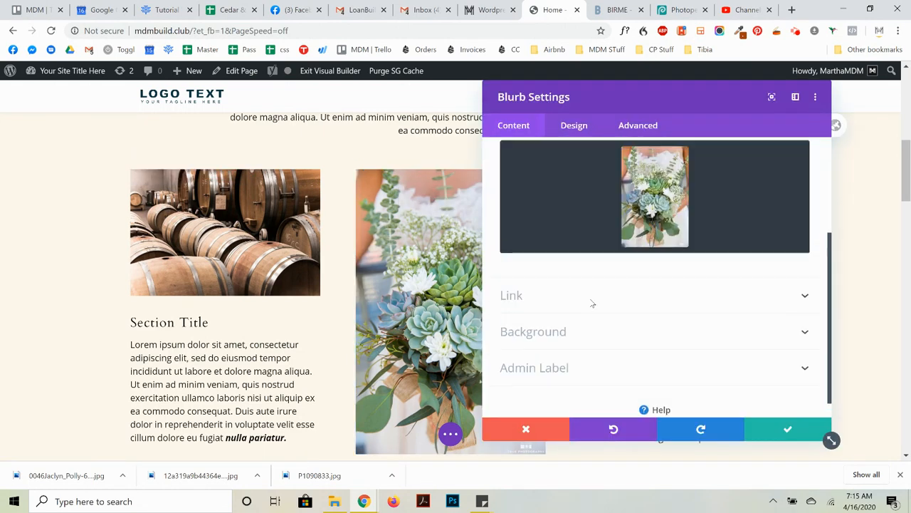
right_click(590, 303)
click(662, 280)
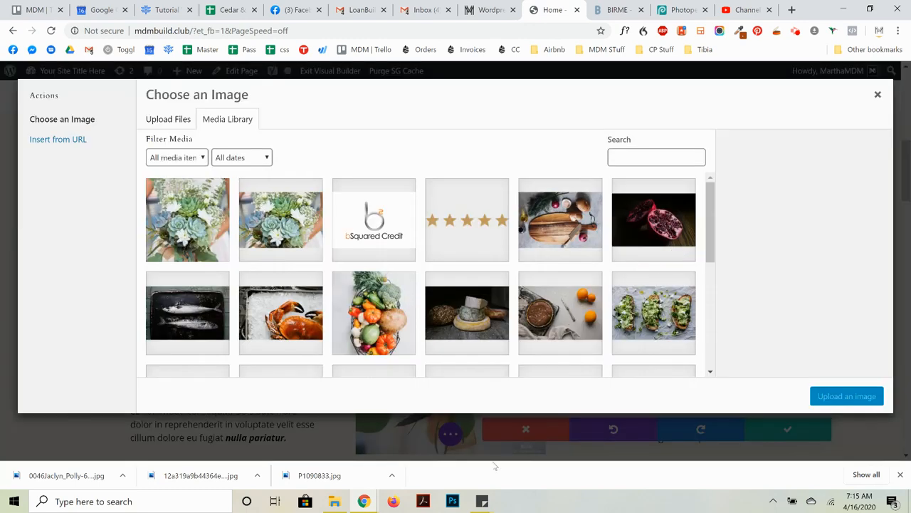
click(842, 394)
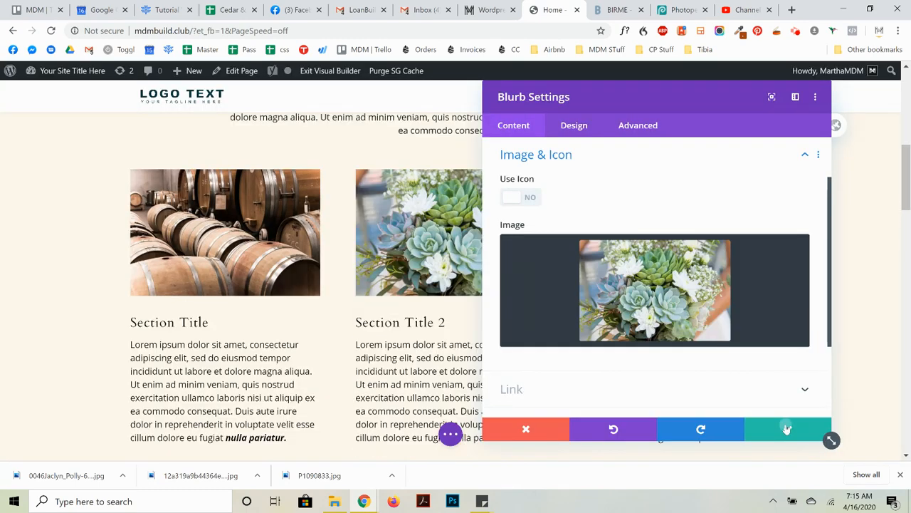
click(827, 435)
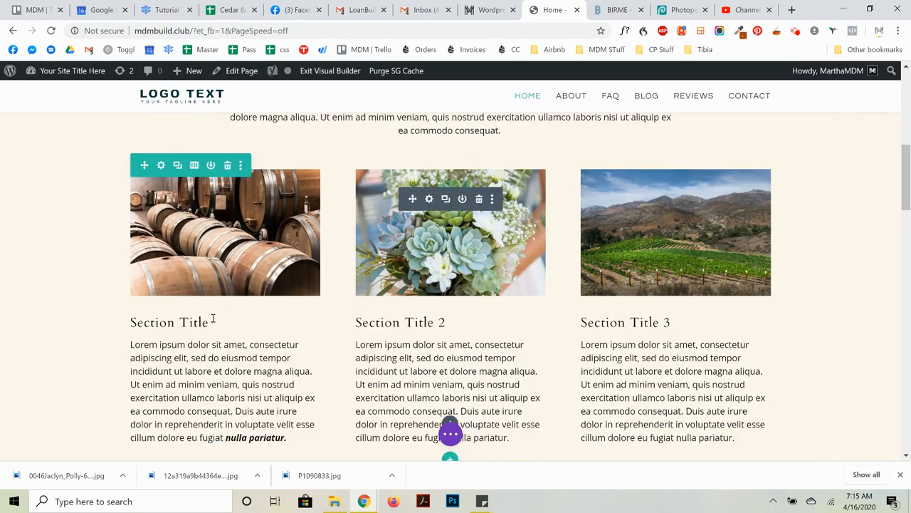
Hide the browser's downloads bar and save the home page with its updated blurb image.
click(901, 473)
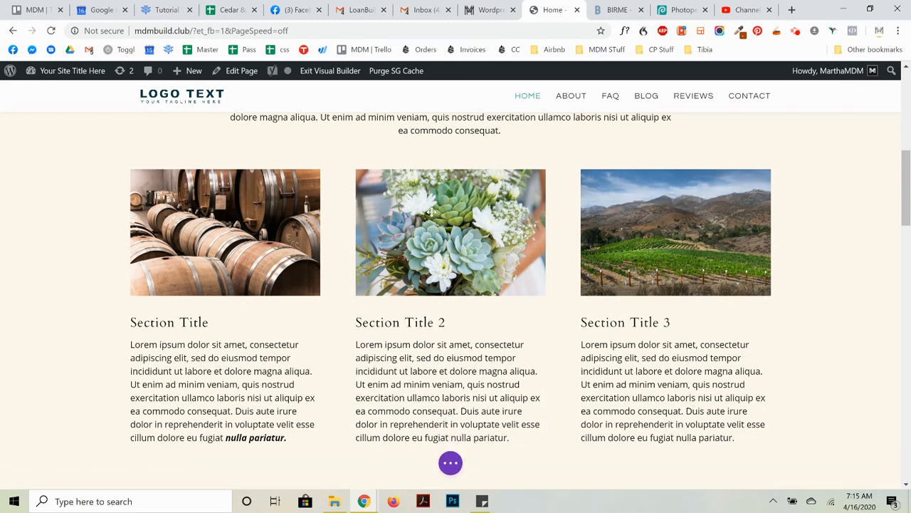
click(451, 463)
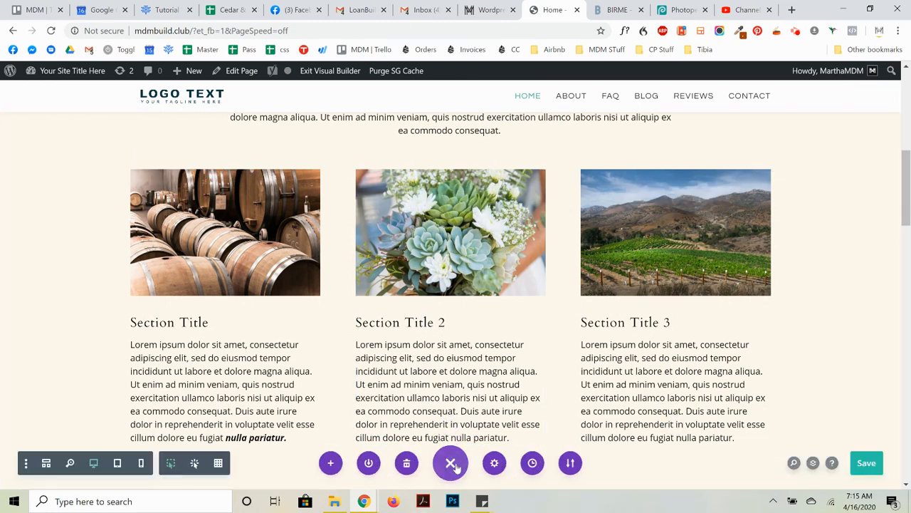
click(866, 464)
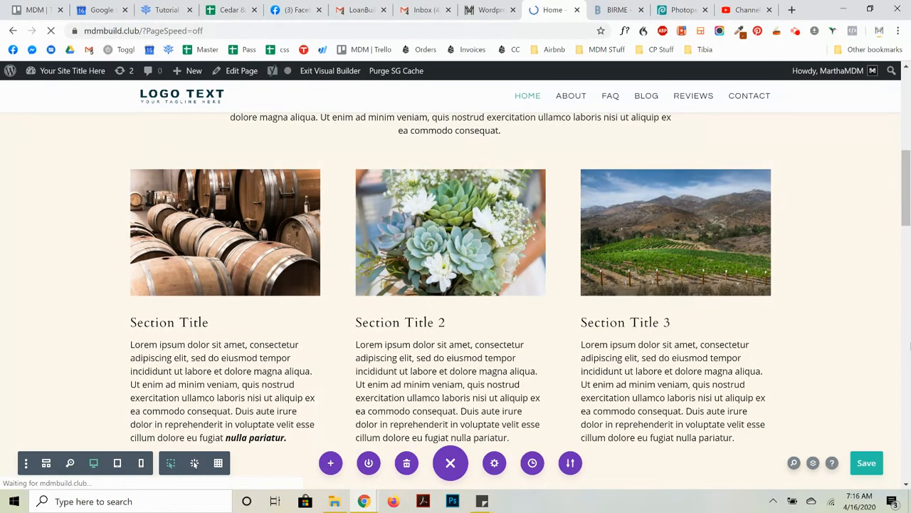